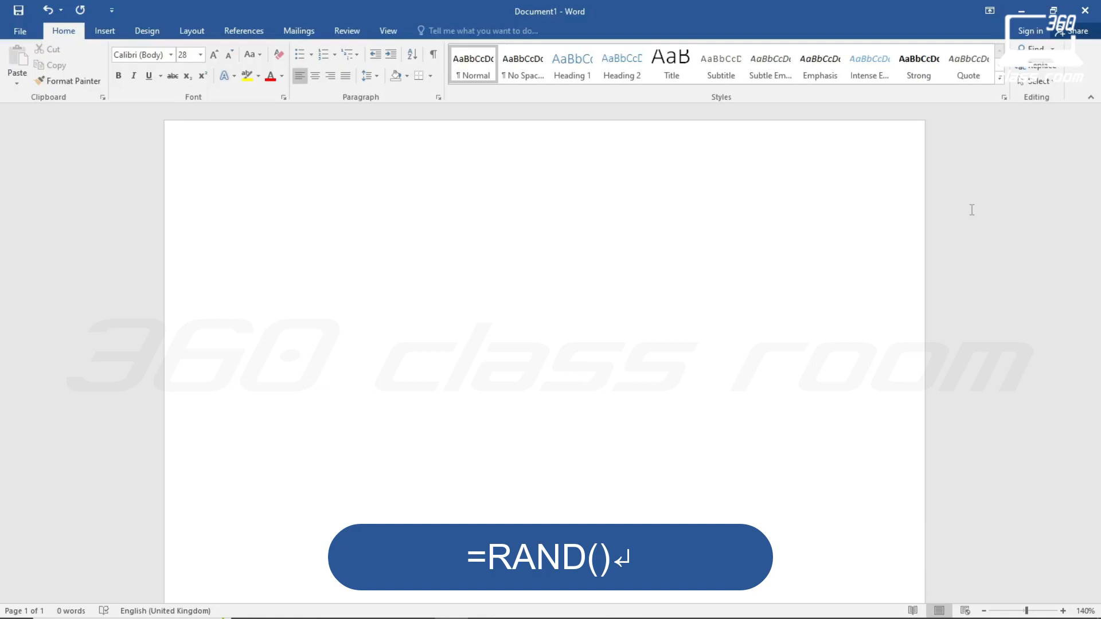
Step: Generate the default sample text in the blank document with the =RAND() function
{"action": "type", "text": "="}
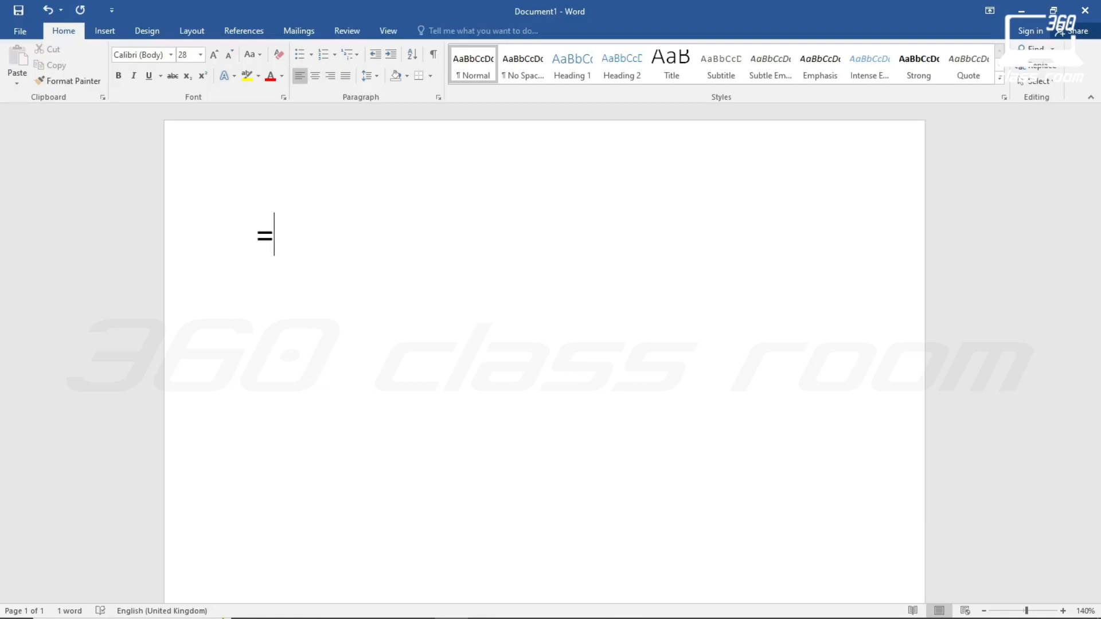
{"action": "type", "text": "RAND"}
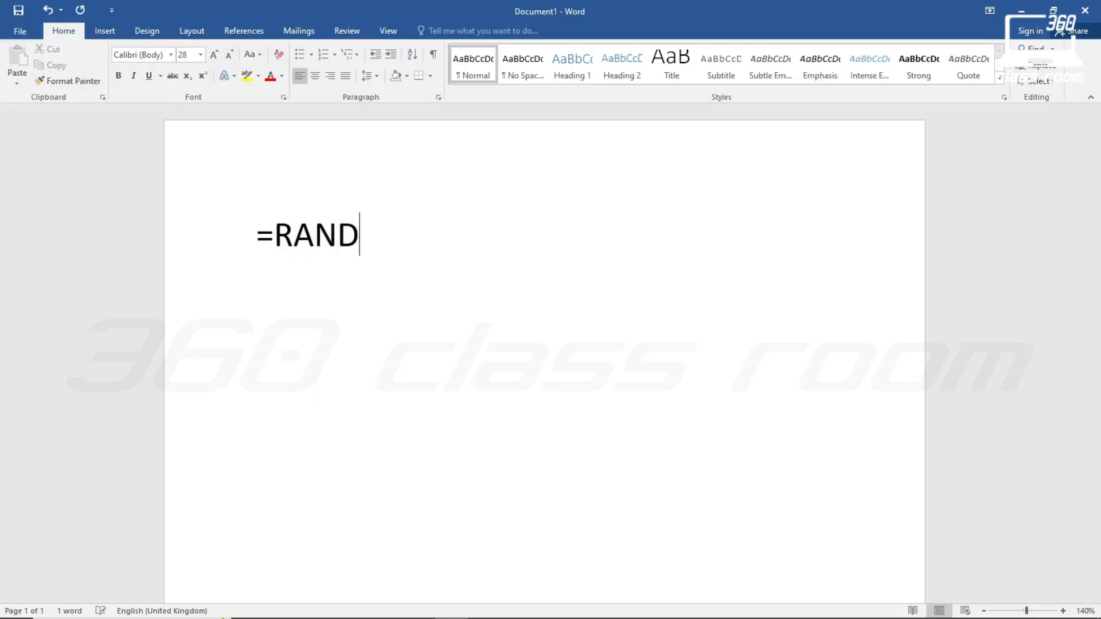
{"action": "type", "text": "()"}
{"action": "key", "text": "Return"}
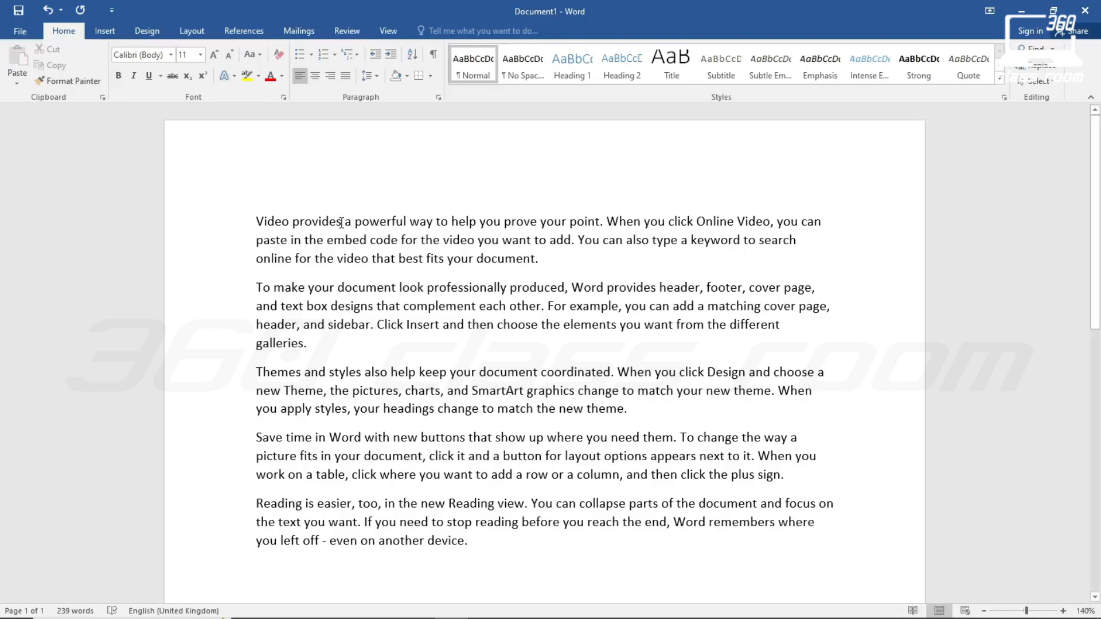
{"action": "left_click_drag", "start_coordinate": [654, 405], "coordinate": [263, 373]}
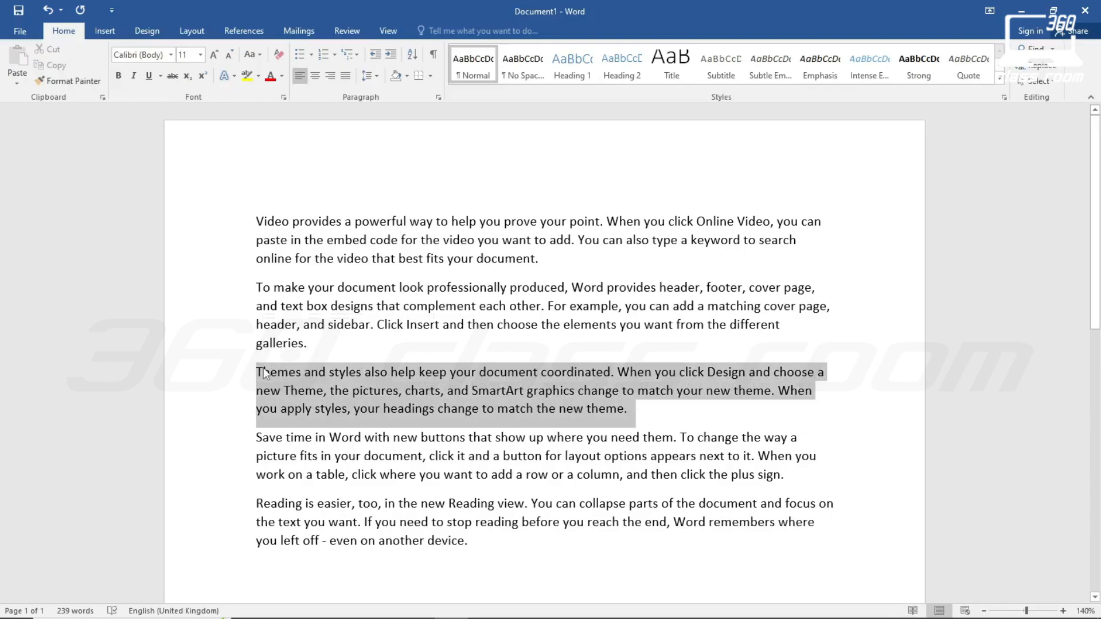
{"action": "left_click", "coordinate": [577, 353]}
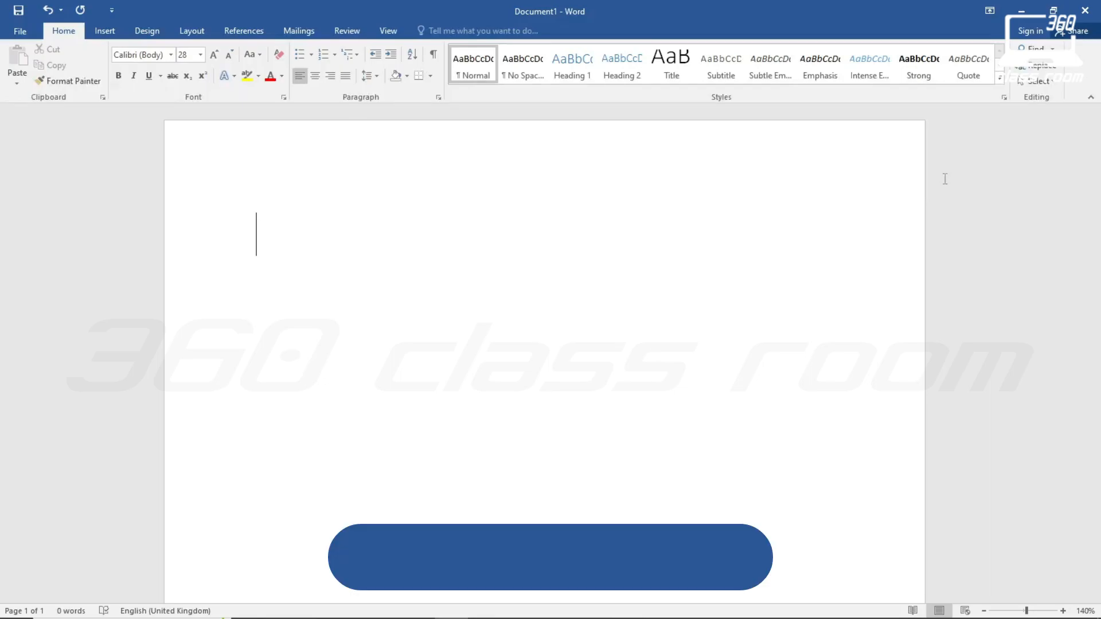
Step: Generate sample text of five paragraphs with four sentences each in the blank document, using =RAND(5,4)
{"action": "type", "text": "="}
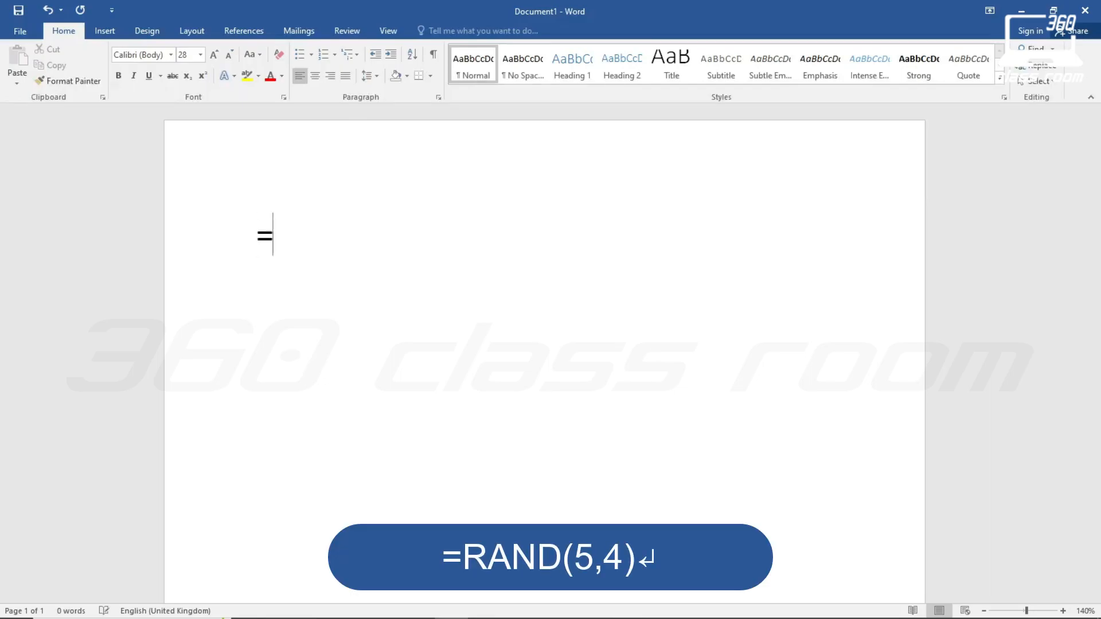
{"action": "type", "text": "RAND("}
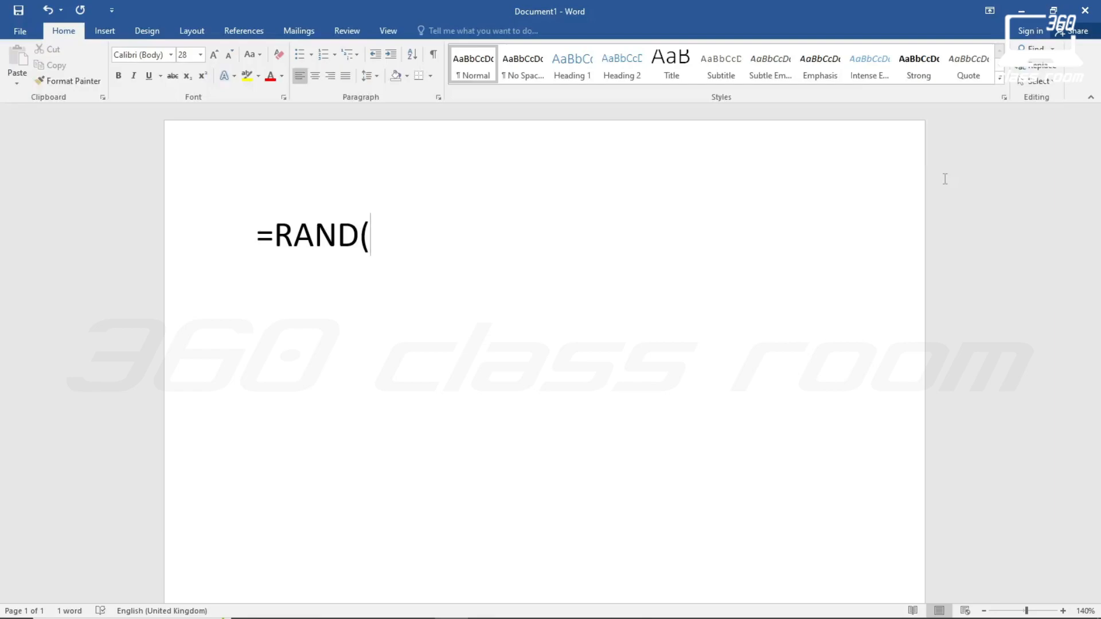
{"action": "type", "text": "5,4"}
{"action": "type", "text": ")"}
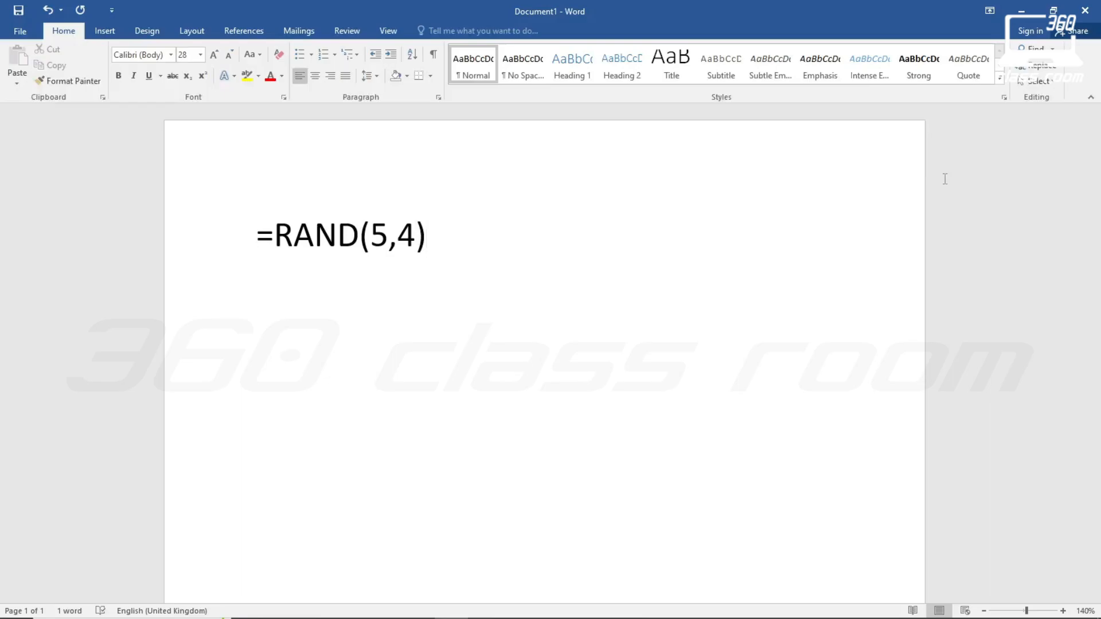
{"action": "key", "text": "Return"}
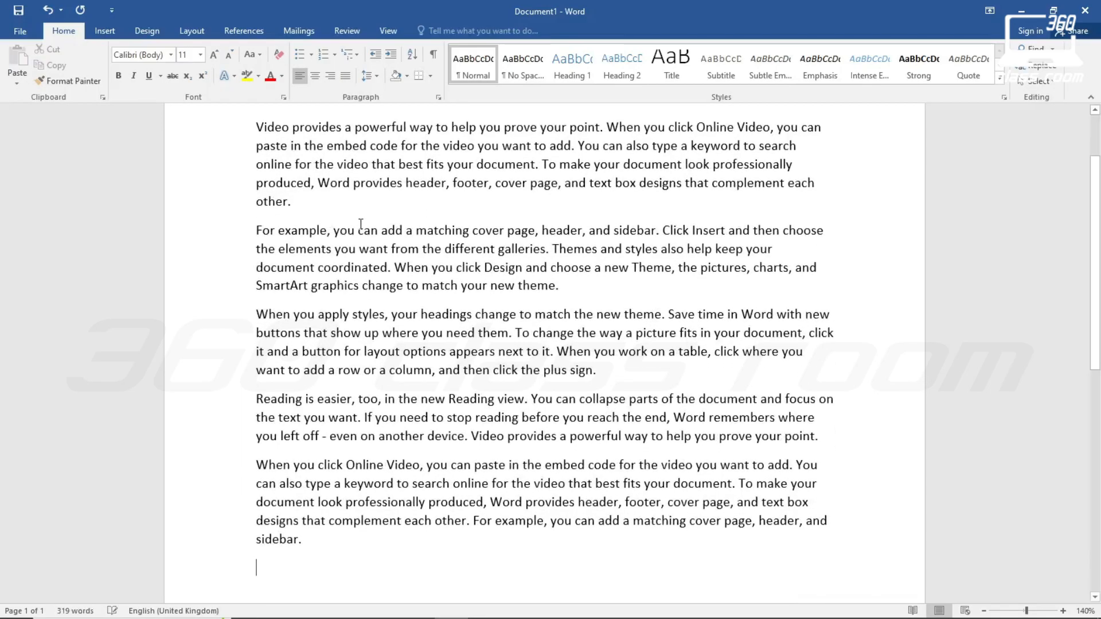
Step: Apply different font colors to the text of the first generated paragraph
{"action": "scroll", "coordinate": [361, 224], "scroll_direction": "up", "scroll_amount": 2}
{"action": "scroll", "coordinate": [361, 225], "scroll_direction": "down", "scroll_amount": 1}
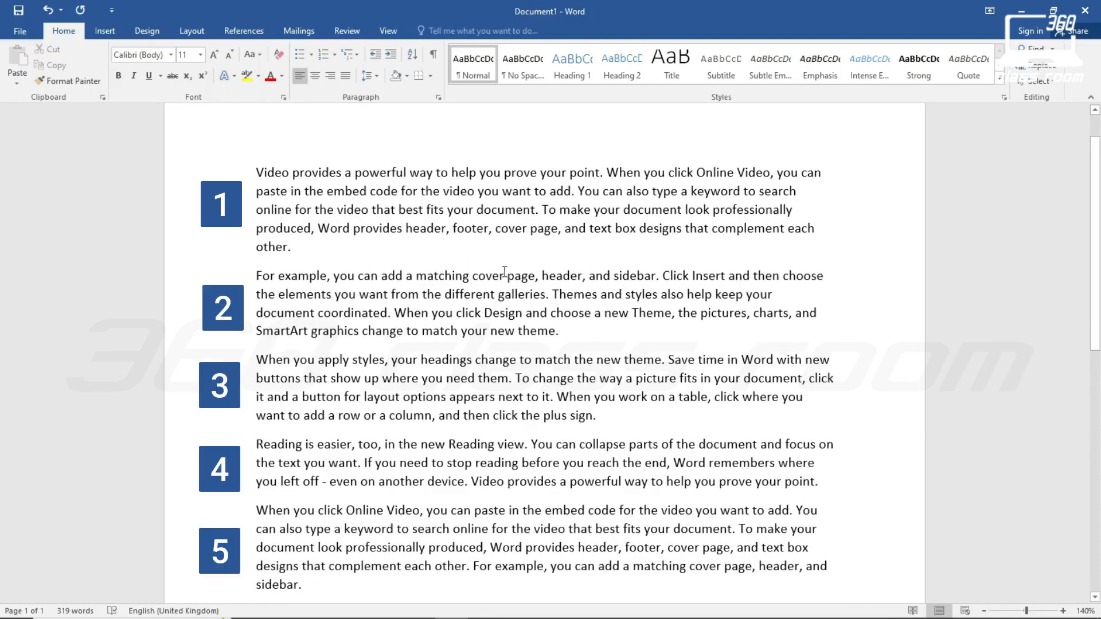
{"action": "left_click_drag", "start_coordinate": [256, 172], "coordinate": [519, 251]}
{"action": "left_click", "coordinate": [270, 77]}
{"action": "left_click", "coordinate": [282, 76]}
{"action": "left_click", "coordinate": [376, 123]}
{"action": "left_click", "coordinate": [282, 77]}
{"action": "left_click", "coordinate": [343, 200]}
{"action": "left_click", "coordinate": [283, 76]}
{"action": "left_click", "coordinate": [331, 162]}
{"action": "left_click", "coordinate": [889, 264]}
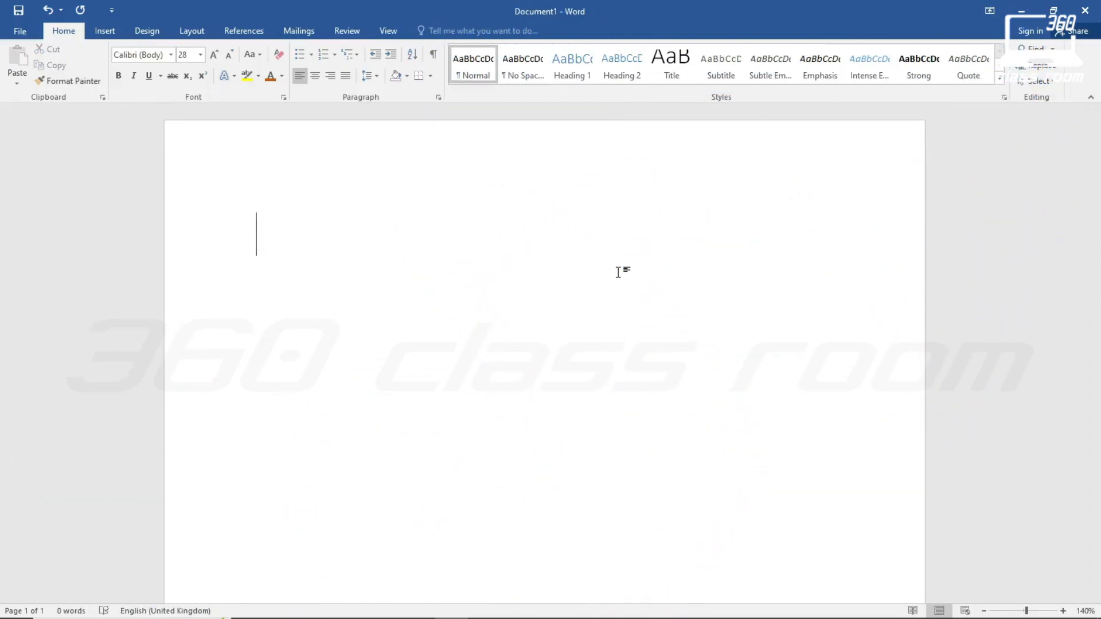
Step: Generate the older-style sample text in the blank document with the =RAND.OLD() function
{"action": "type", "text": "=RAND.OLD()"}
{"action": "key", "text": "Return"}
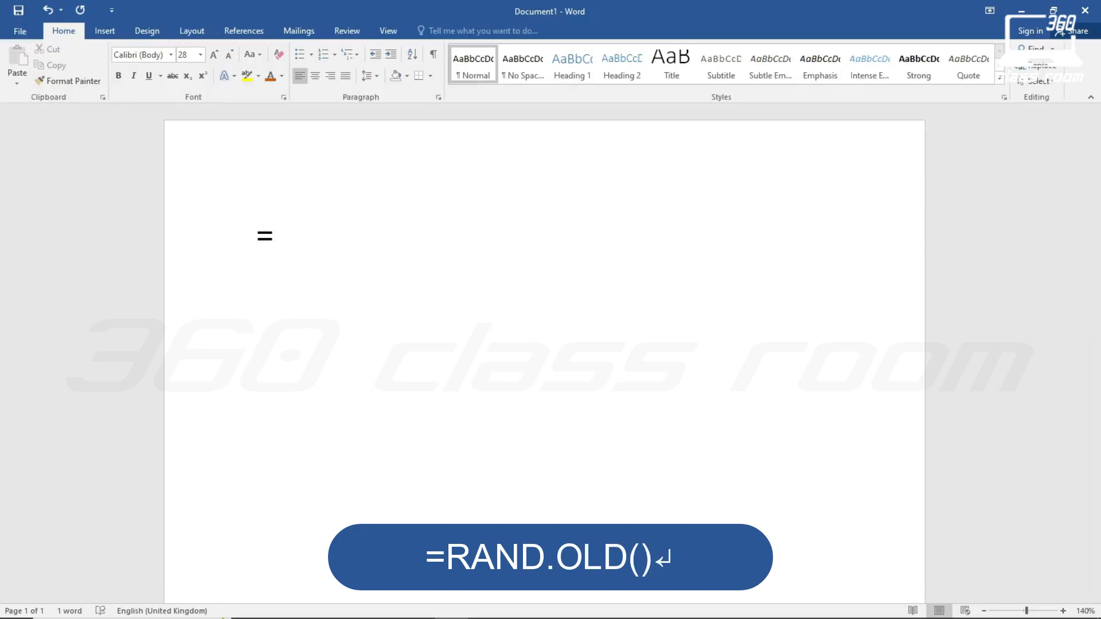
{"action": "type", "text": "RAND.OLD"}
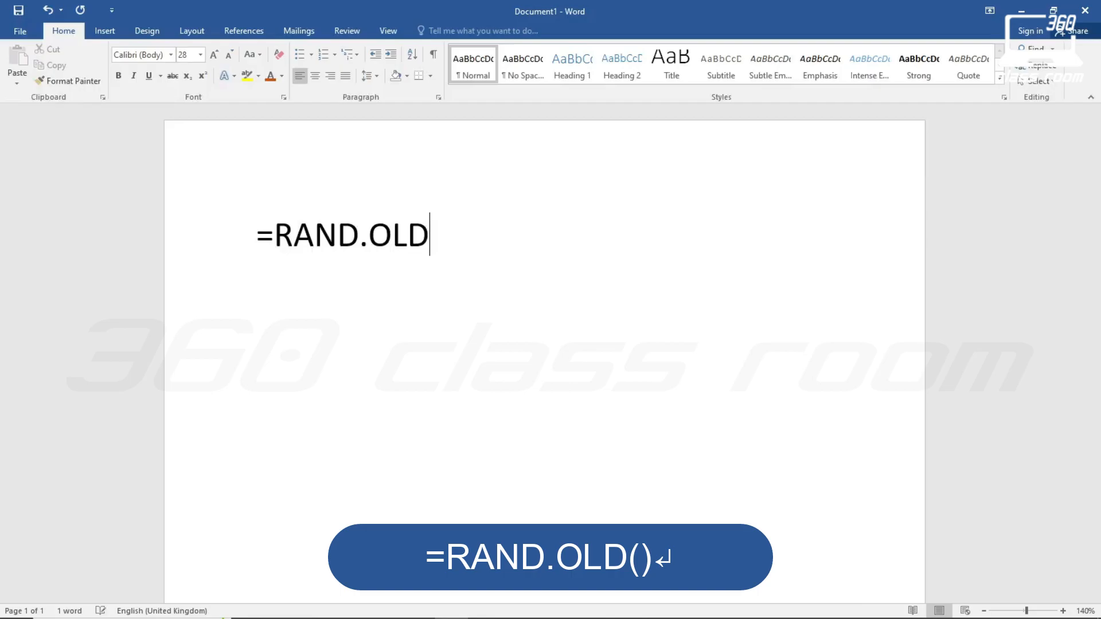
{"action": "type", "text": "()"}
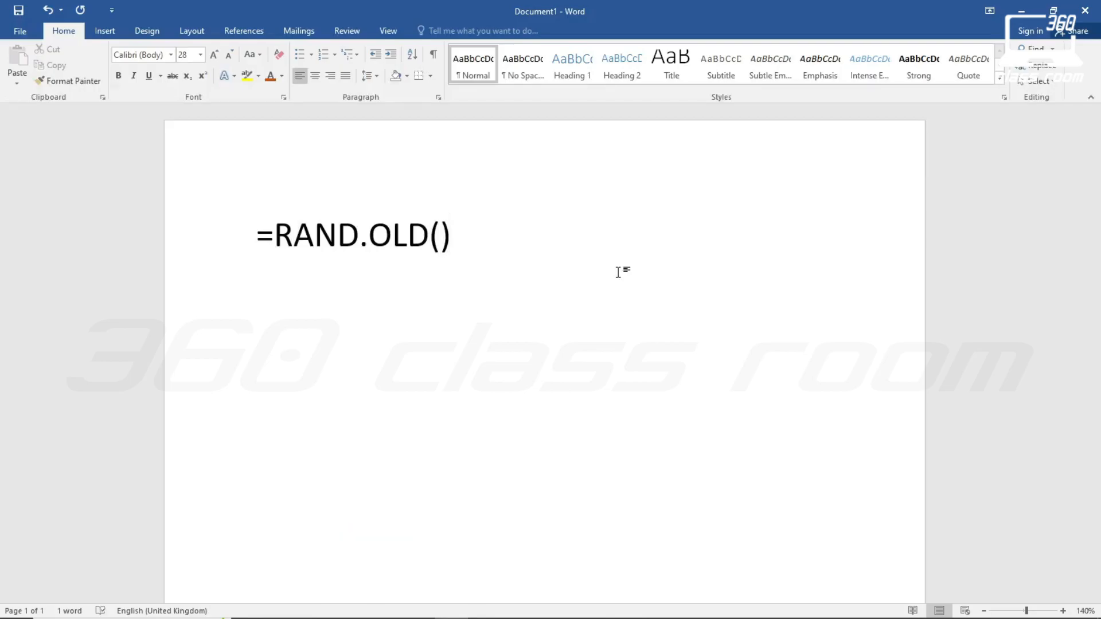
{"action": "key", "text": "Return"}
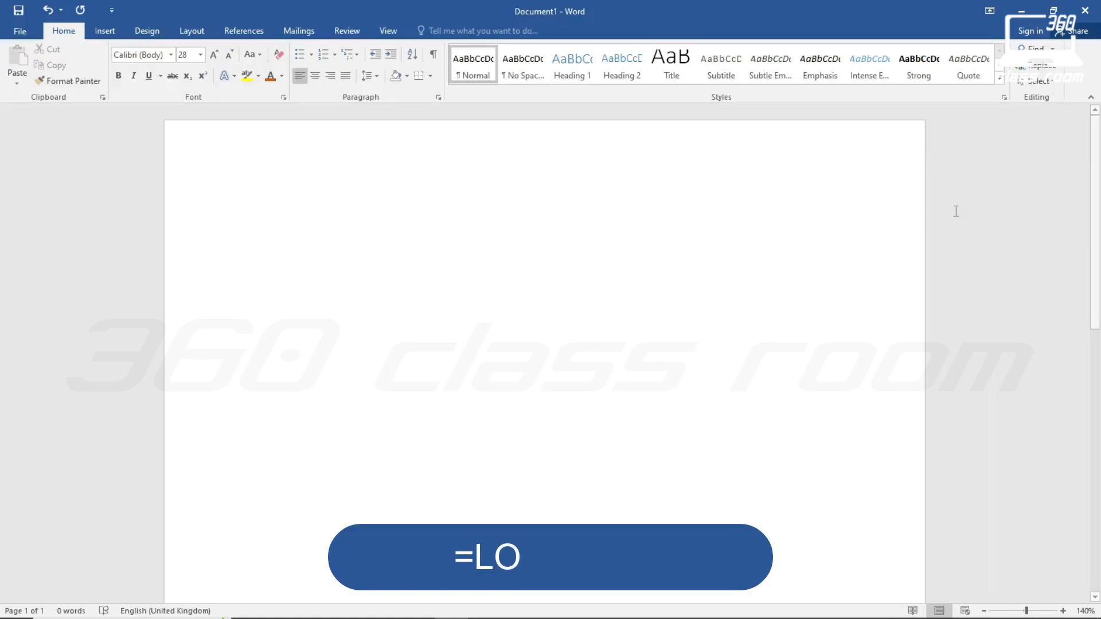
Step: Generate Lorem ipsum placeholder text in the blank document with the =LOREM() function
{"action": "type", "text": "=LOREM"}
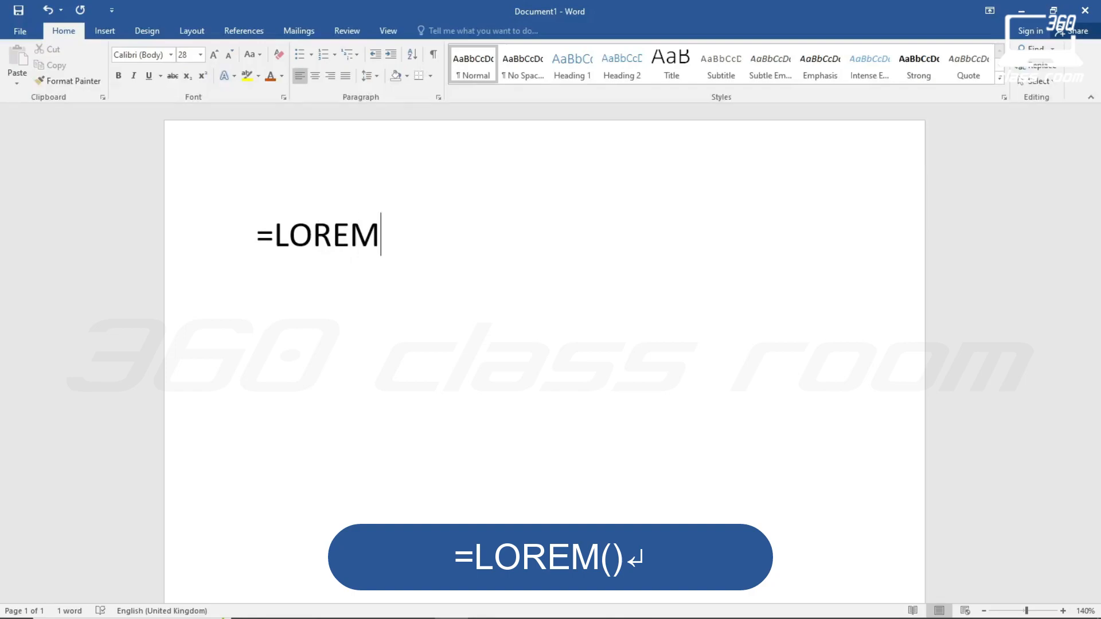
{"action": "type", "text": "()"}
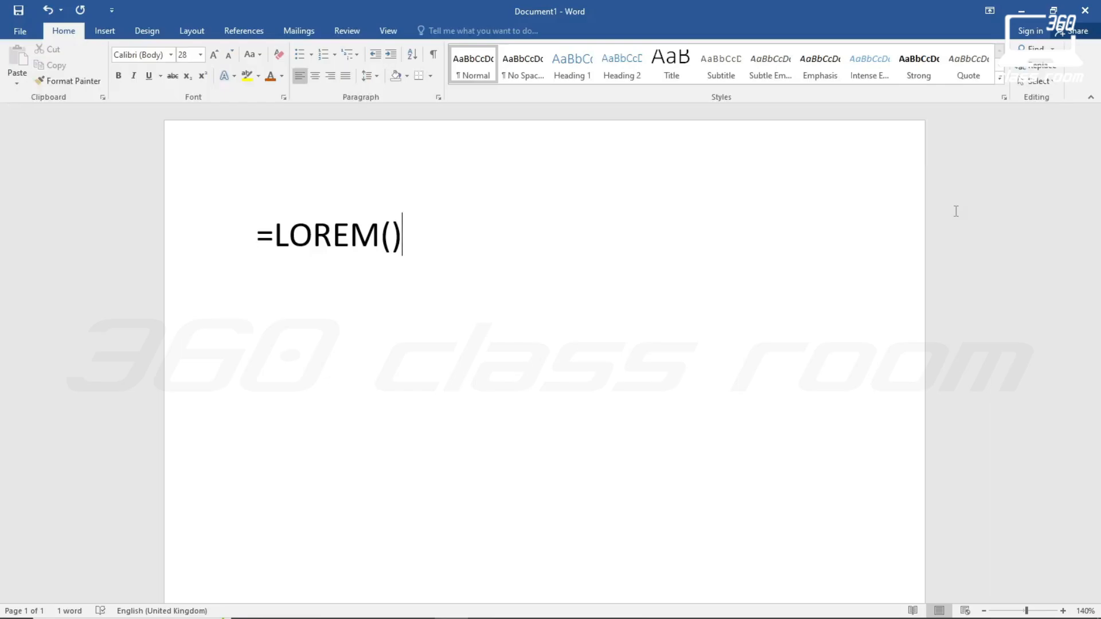
{"action": "key", "text": "Return"}
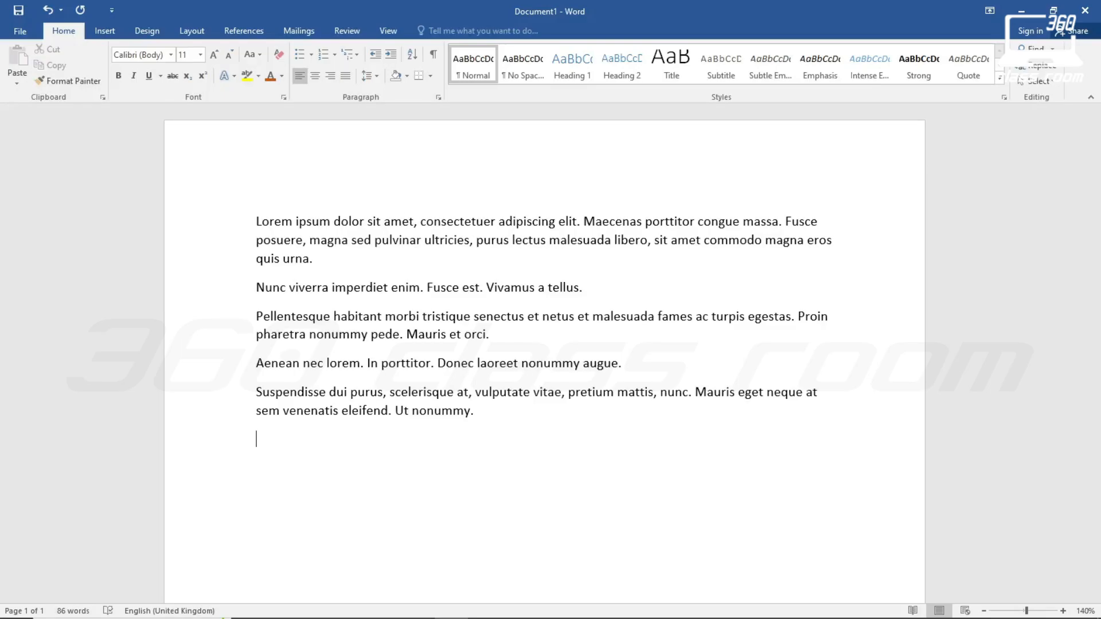